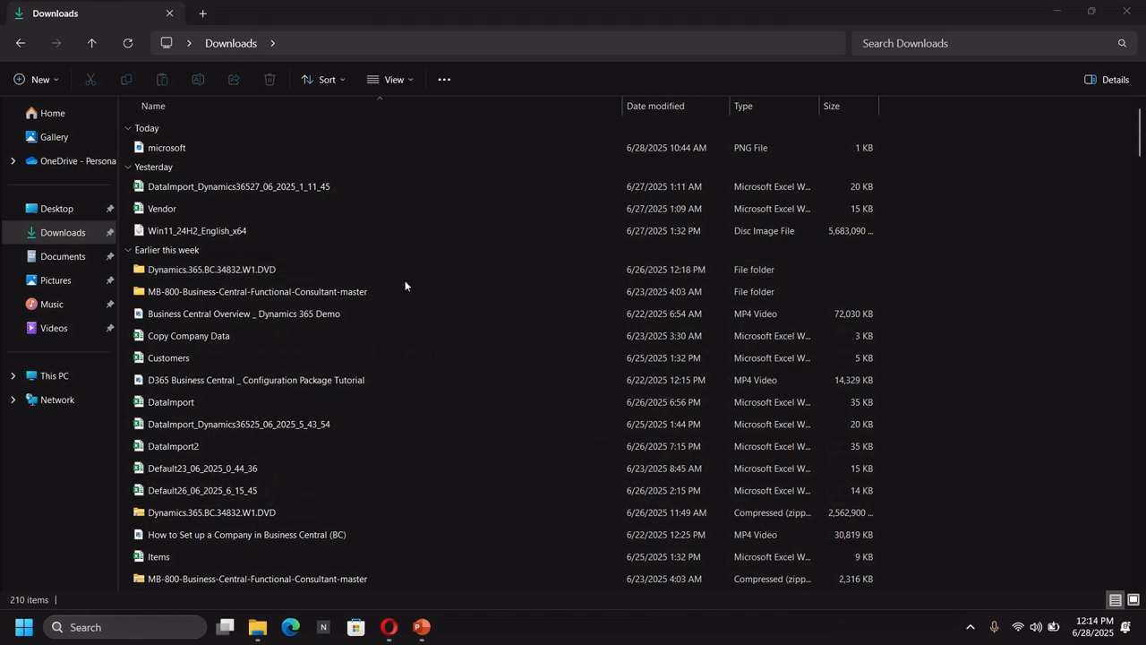
Open the Dynamics.365.BC.34832.W1.DVD folder and run the setup application as administrator
double_click(448, 272)
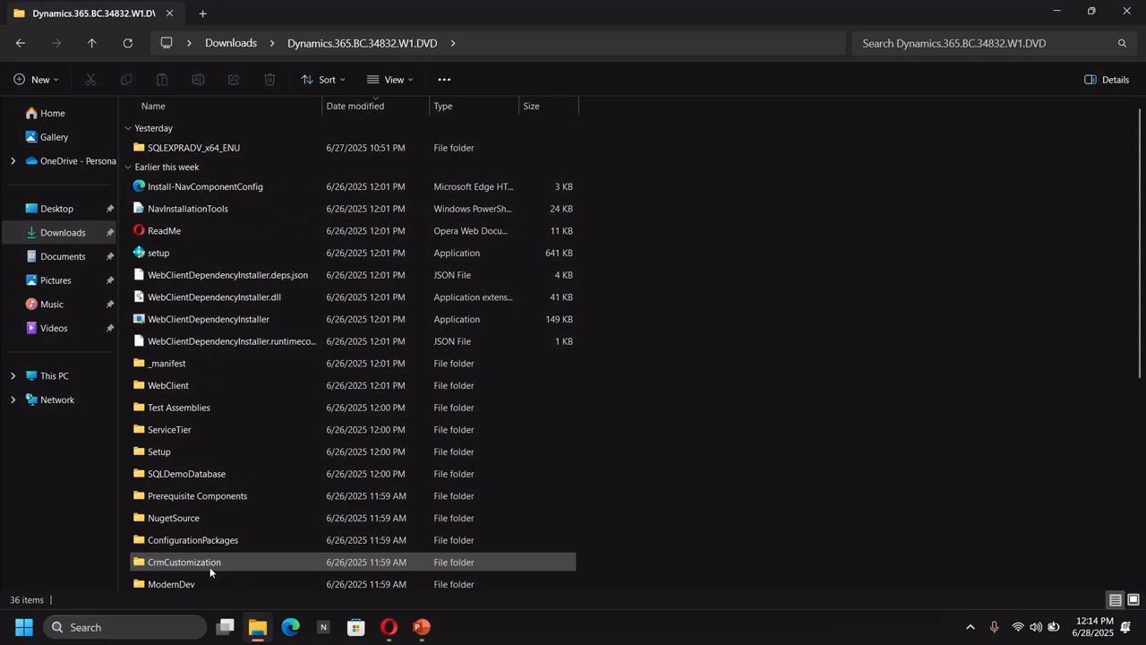
click(216, 254)
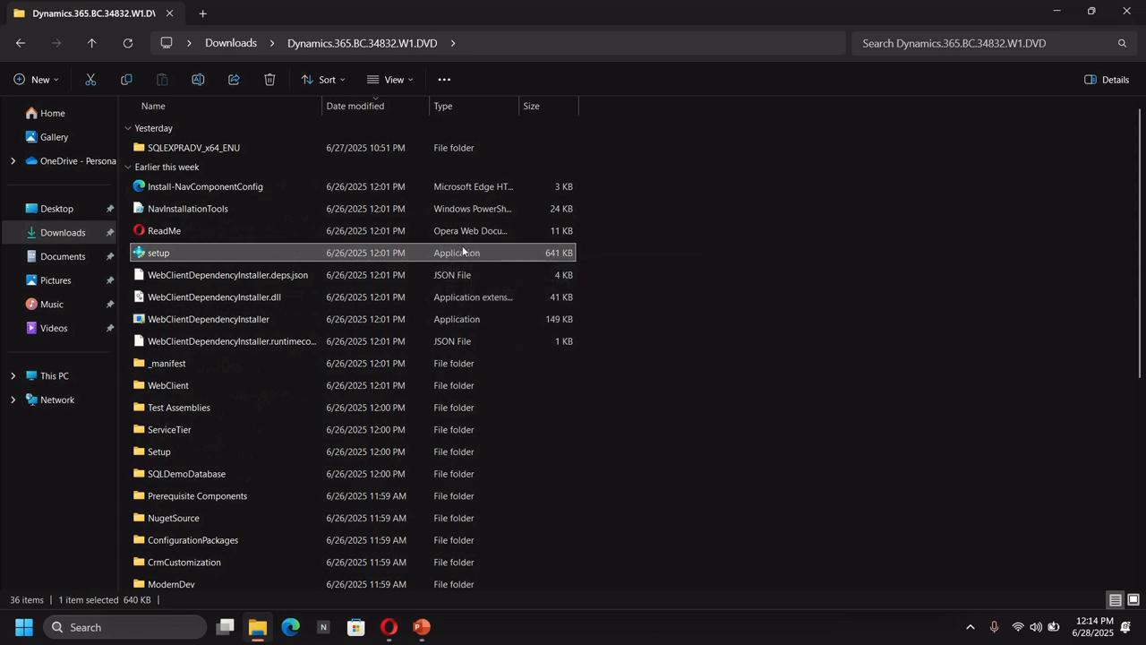
right_click(190, 253)
click(276, 281)
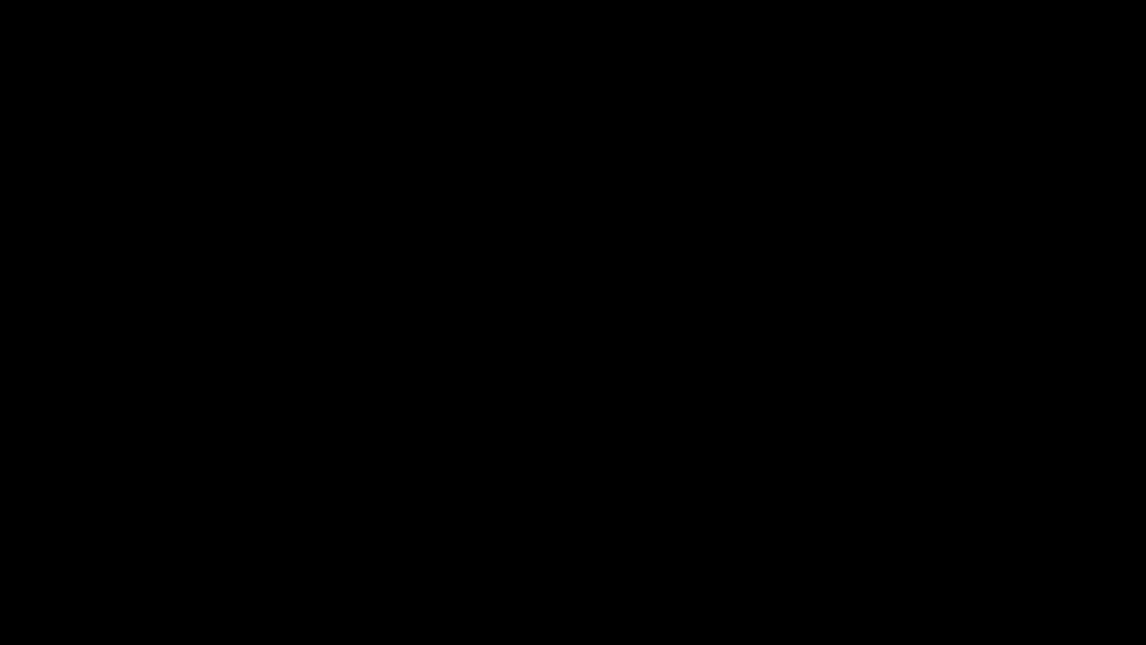
click(497, 436)
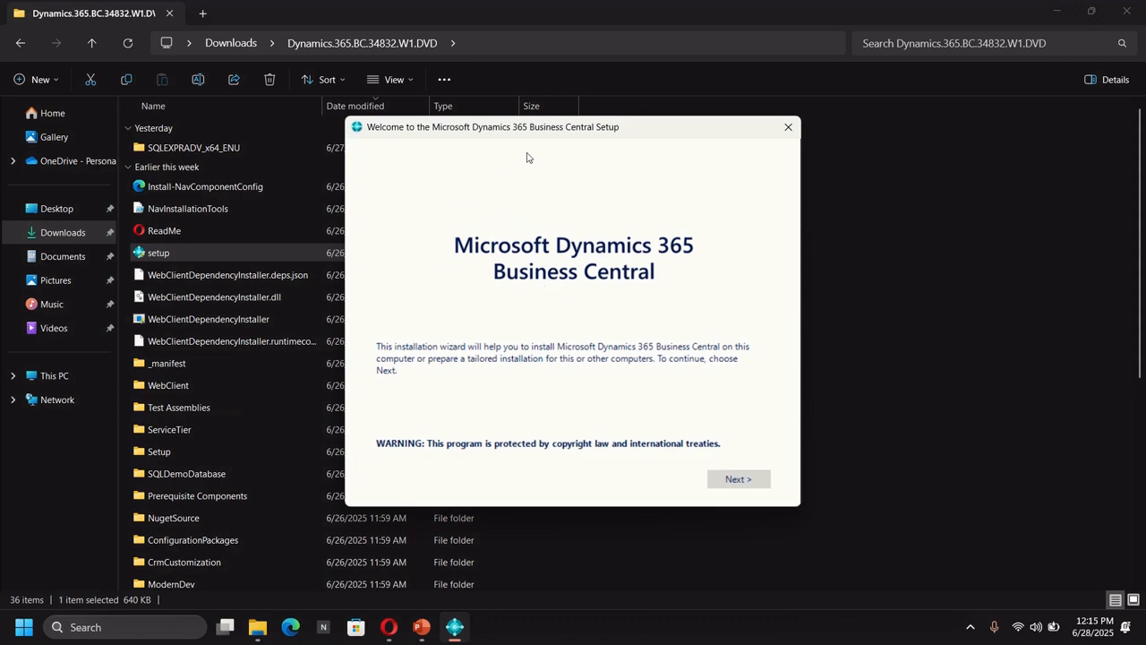
Proceed past the setup welcome page and accept the Microsoft Software License Terms
click(739, 477)
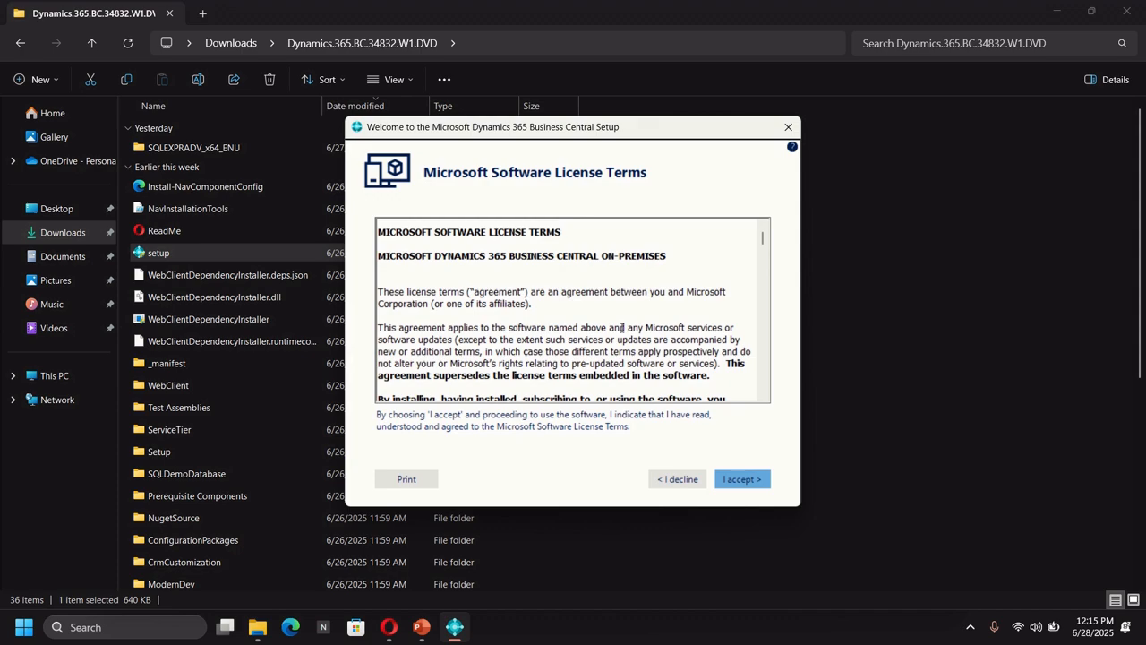
click(743, 478)
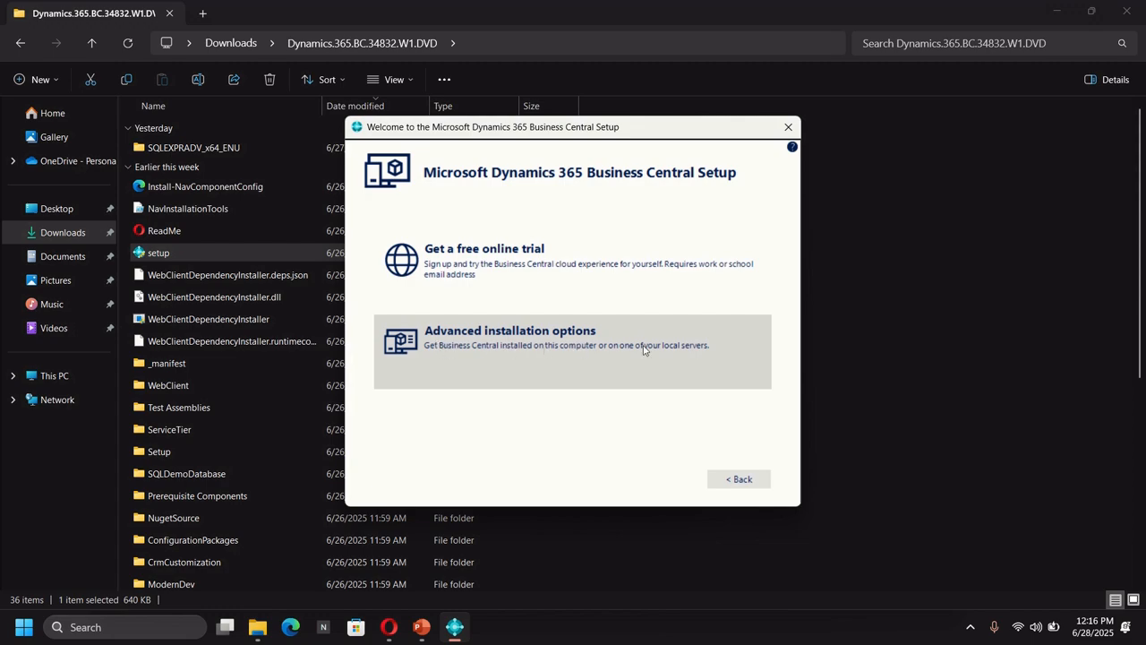
Choose advanced installation options, then pick the Developer installation option
click(564, 345)
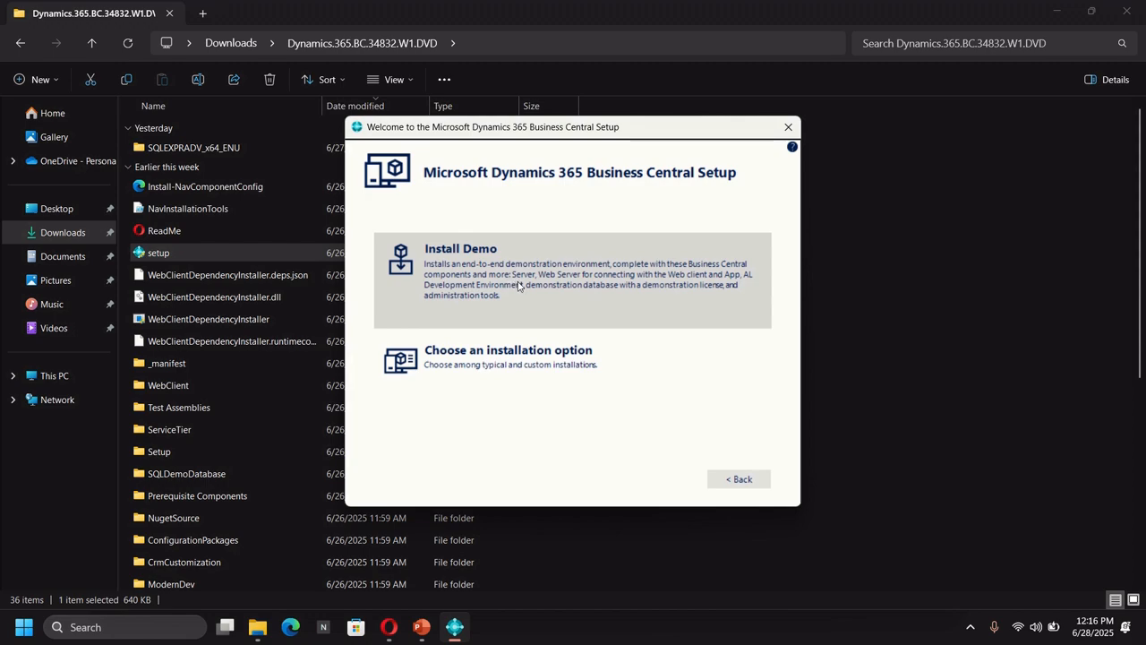
click(439, 288)
click(465, 361)
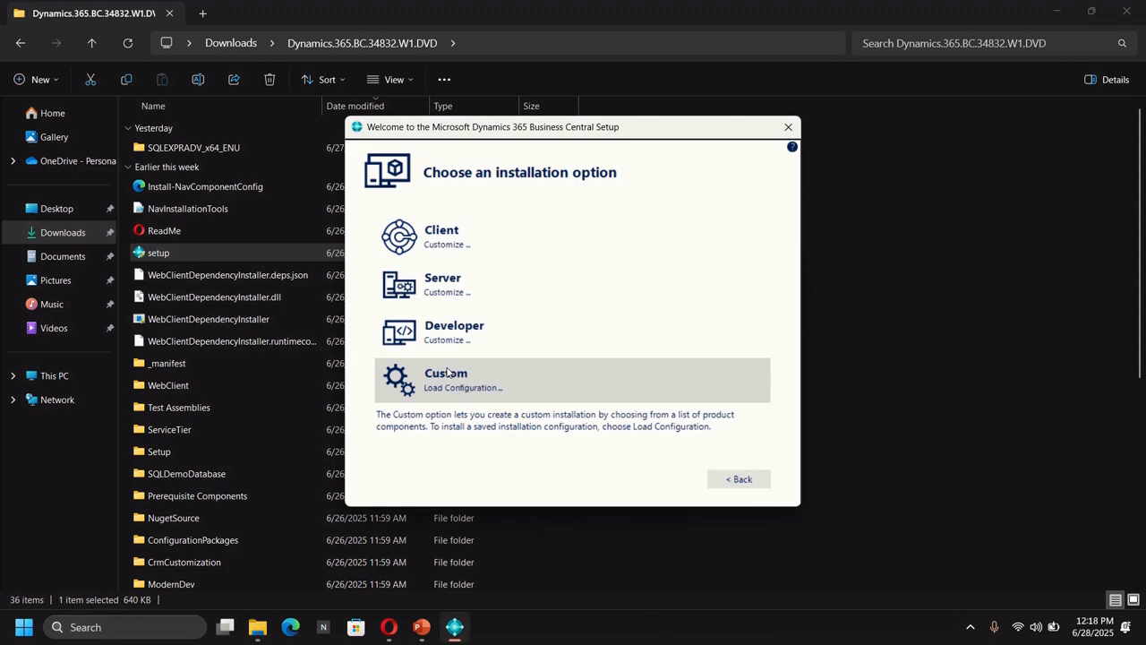
click(448, 374)
click(452, 324)
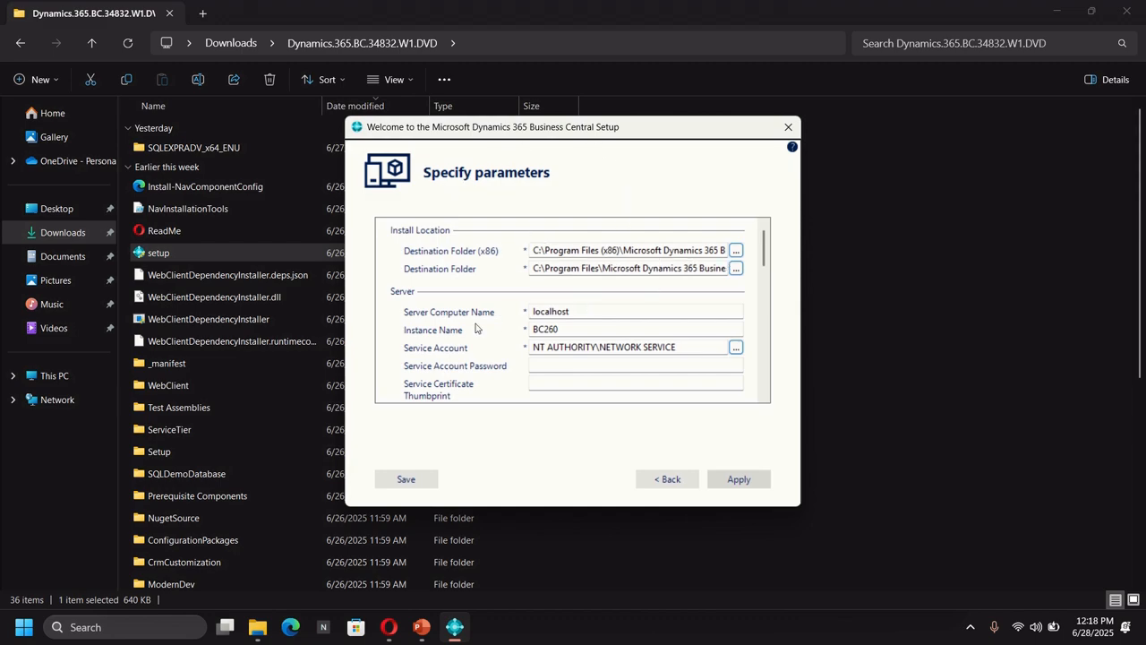
Review the installation parameters: server, service ports, client authentication, SQL Server database and web server settings
scroll(475, 327, down, 2)
scroll(474, 328, up, 2)
scroll(492, 371, down, 3)
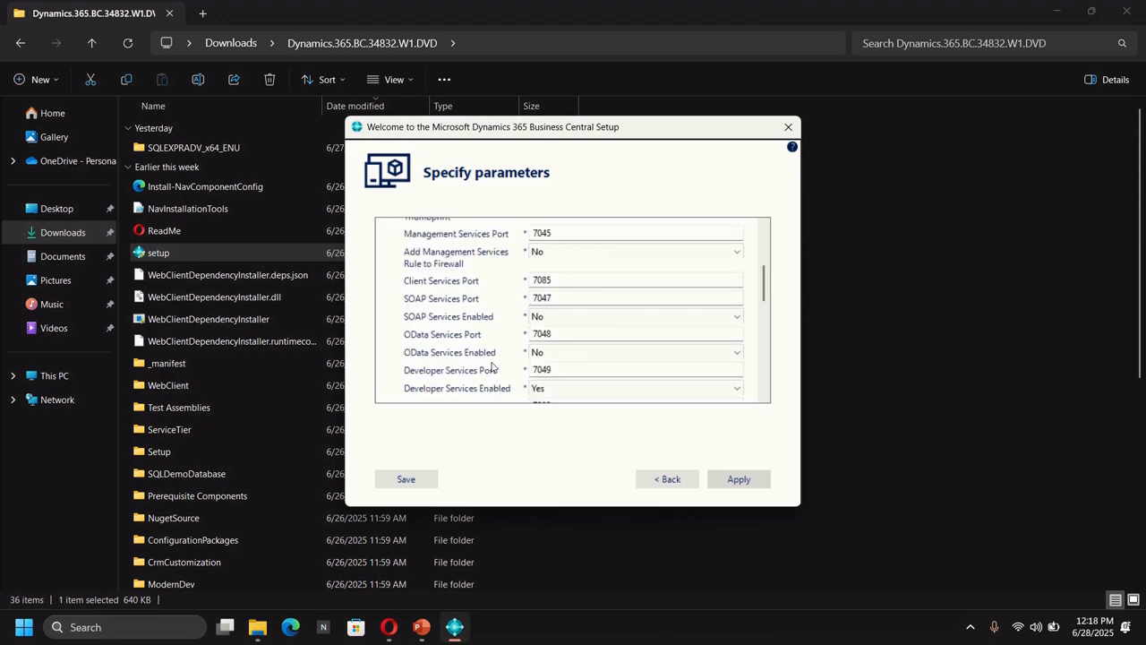
scroll(492, 353, down, 5)
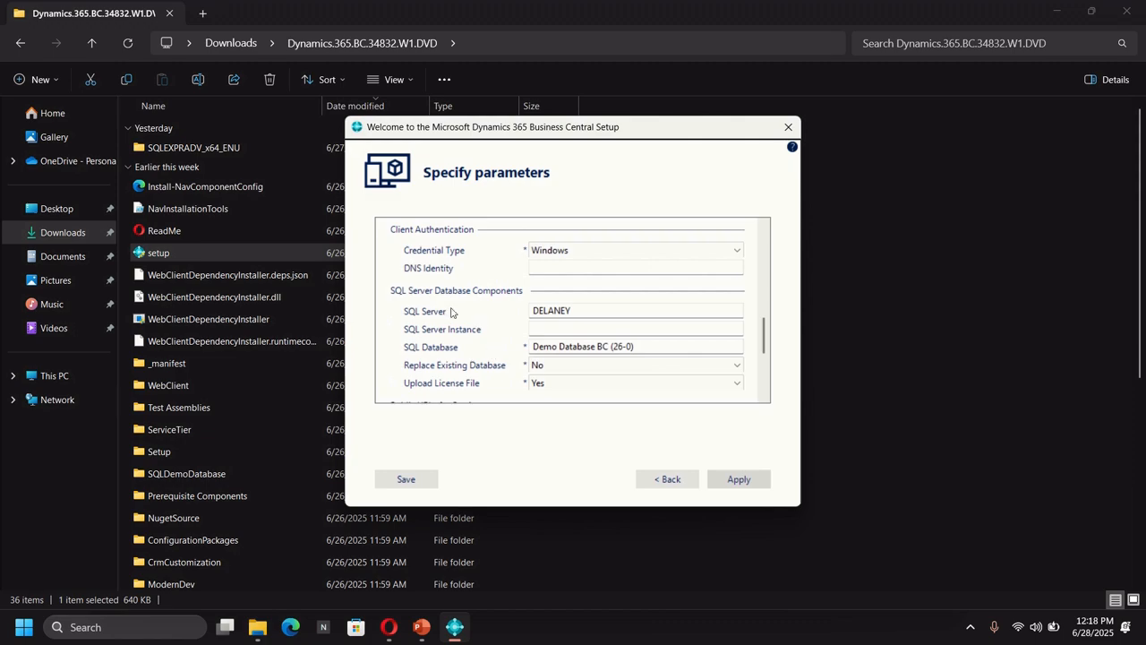
scroll(459, 318, up, 2)
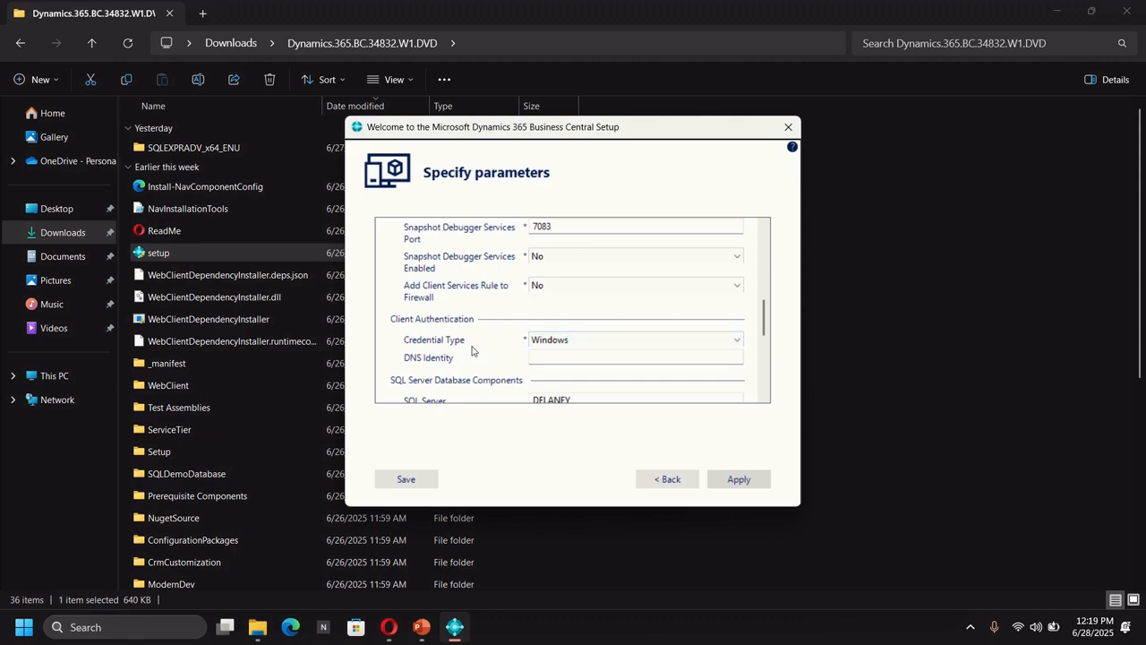
scroll(488, 350, down, 2)
scroll(488, 350, down, 2)
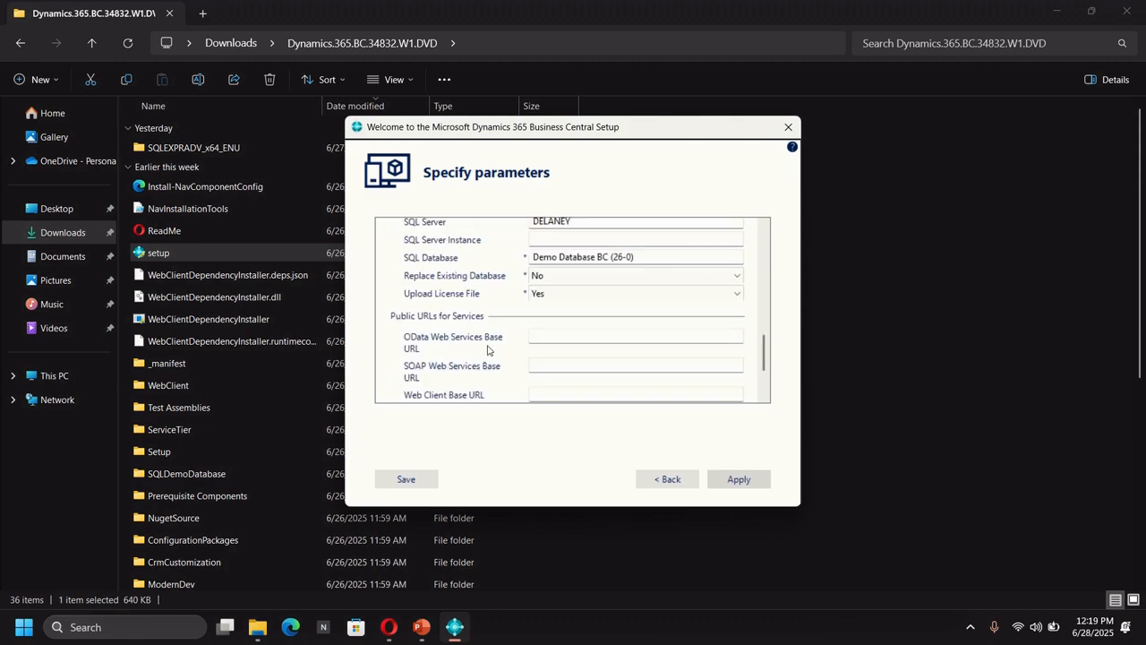
scroll(488, 350, up, 2)
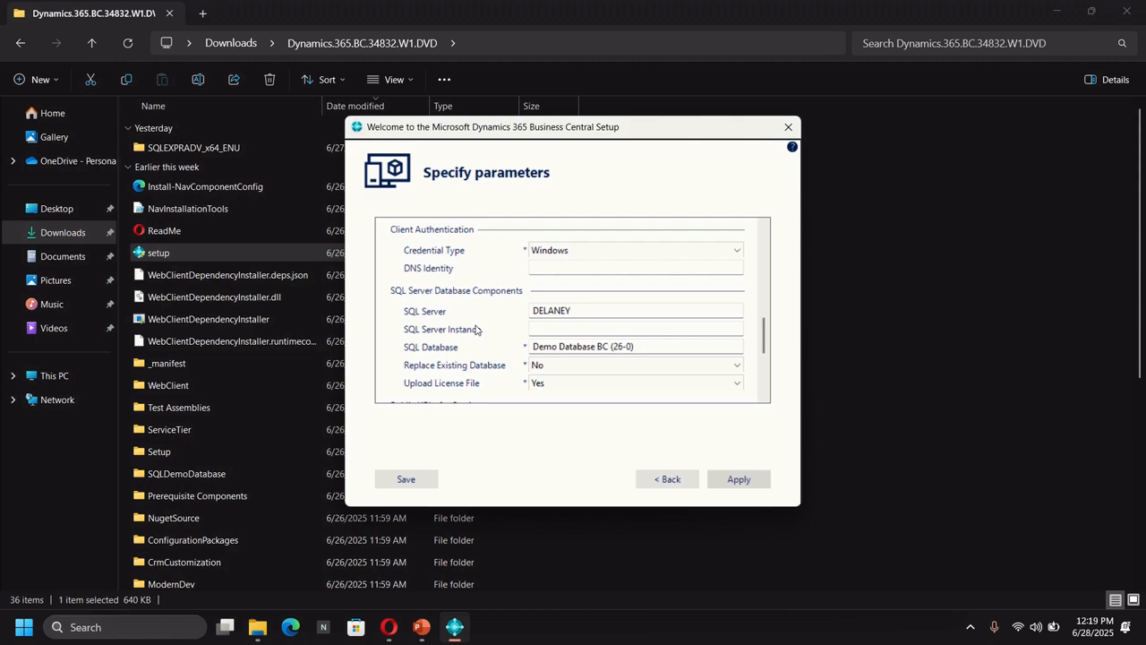
scroll(476, 330, down, 5)
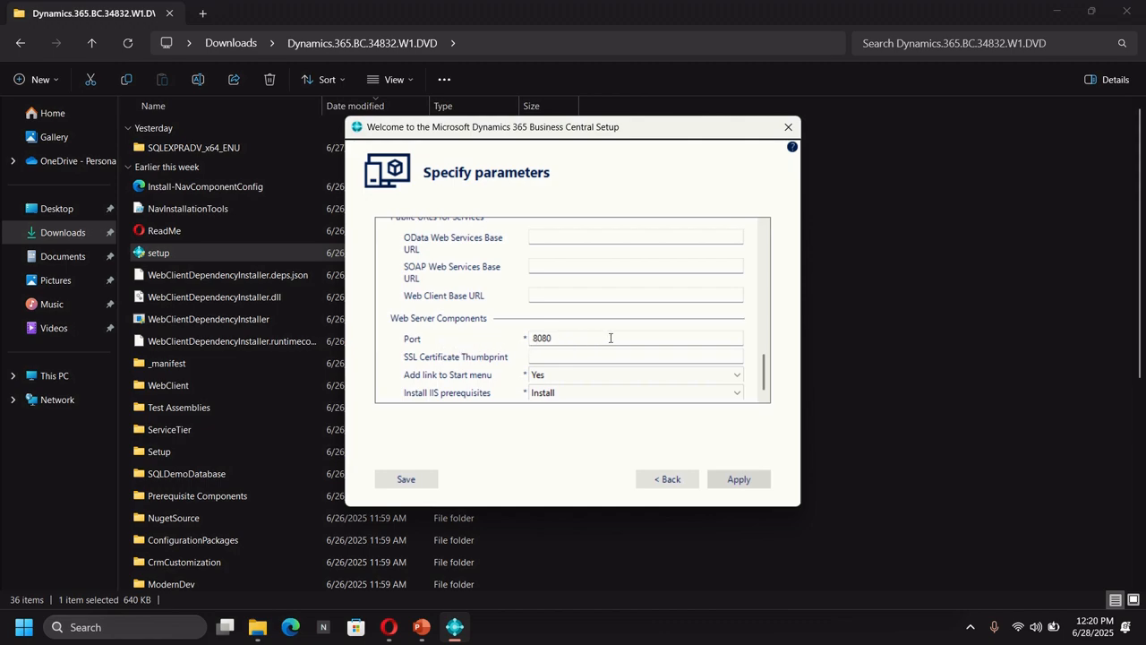
Apply the parameters, accept creating a new SQL Server instance, and close the finished installer
click(739, 479)
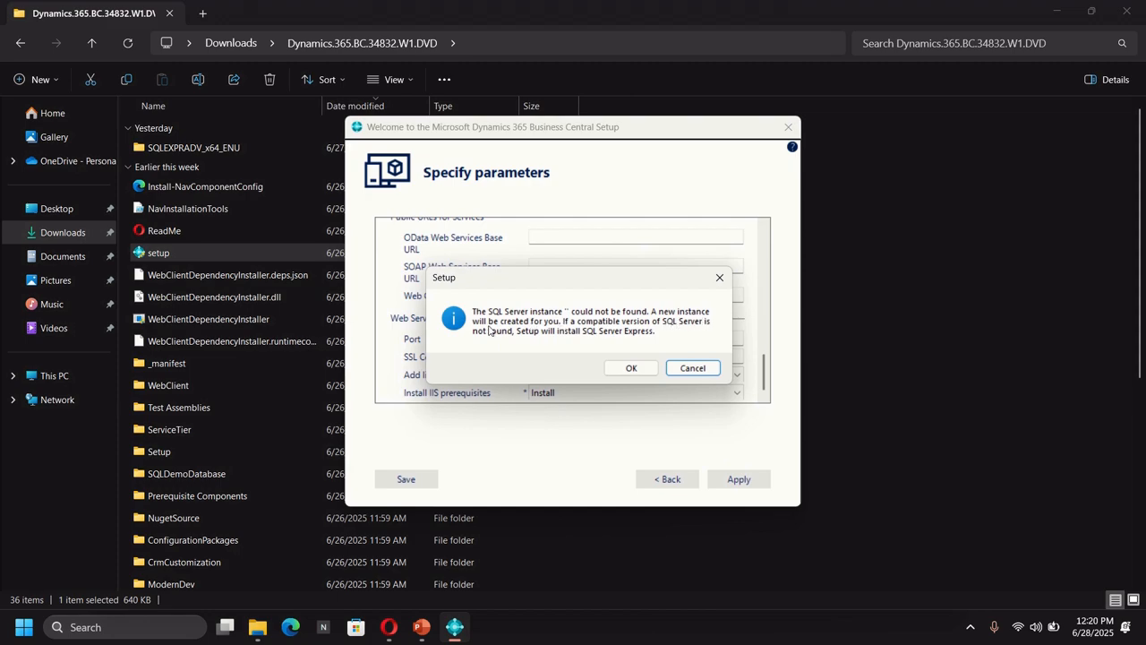
click(630, 369)
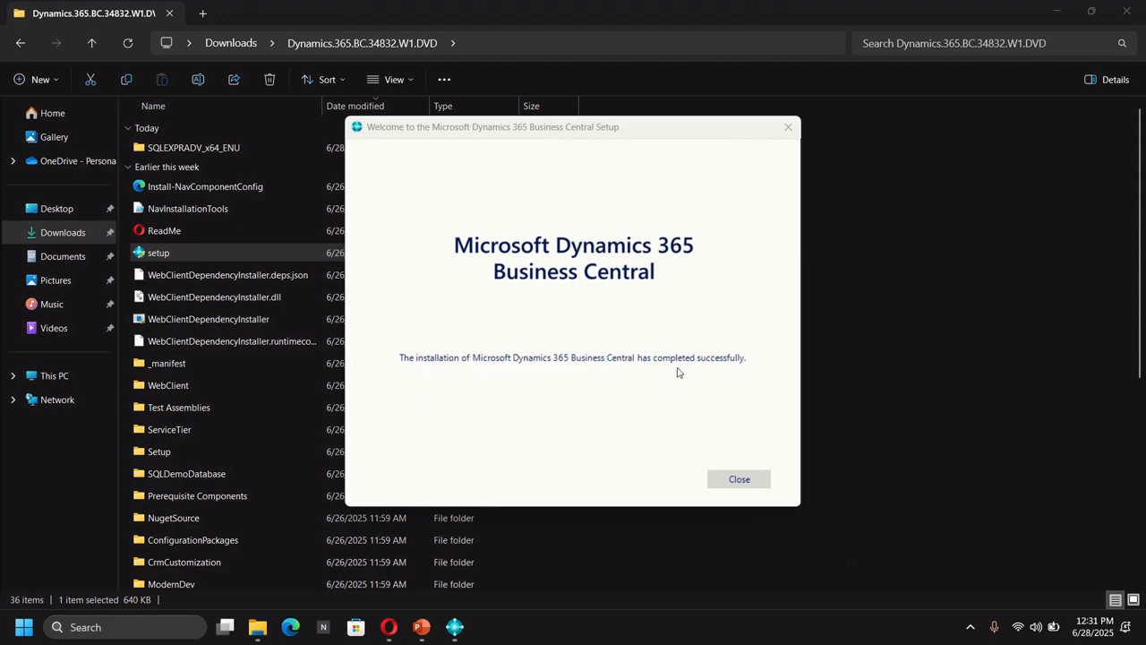
click(733, 481)
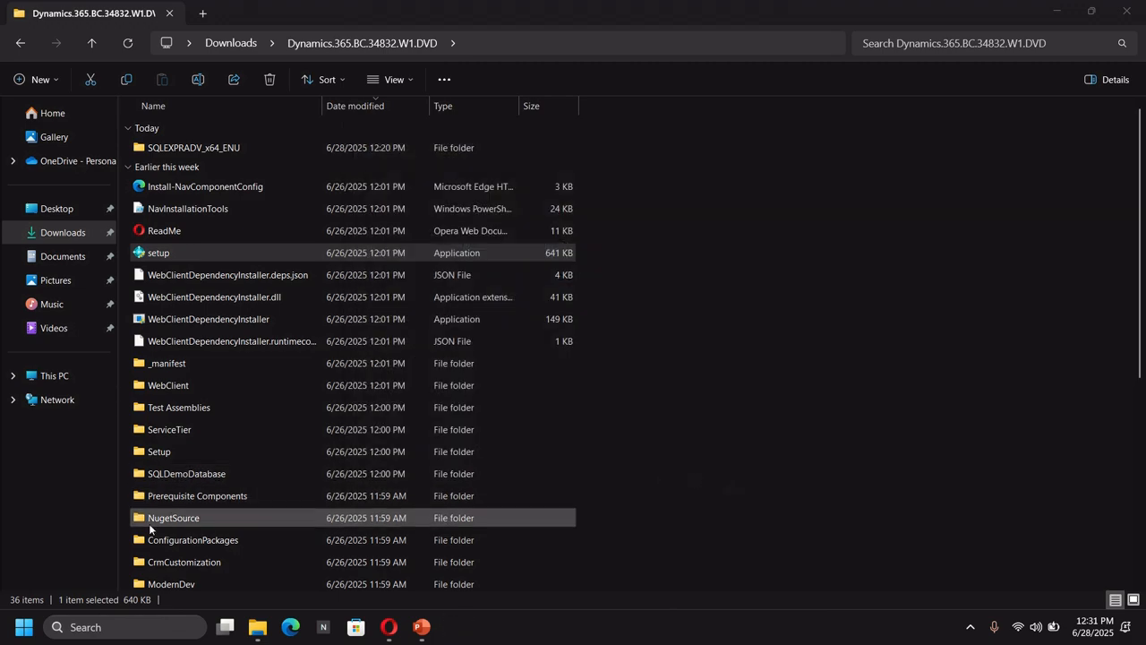
Launch the Business Central Administration Shell as administrator from the Start menu's full app list
click(23, 628)
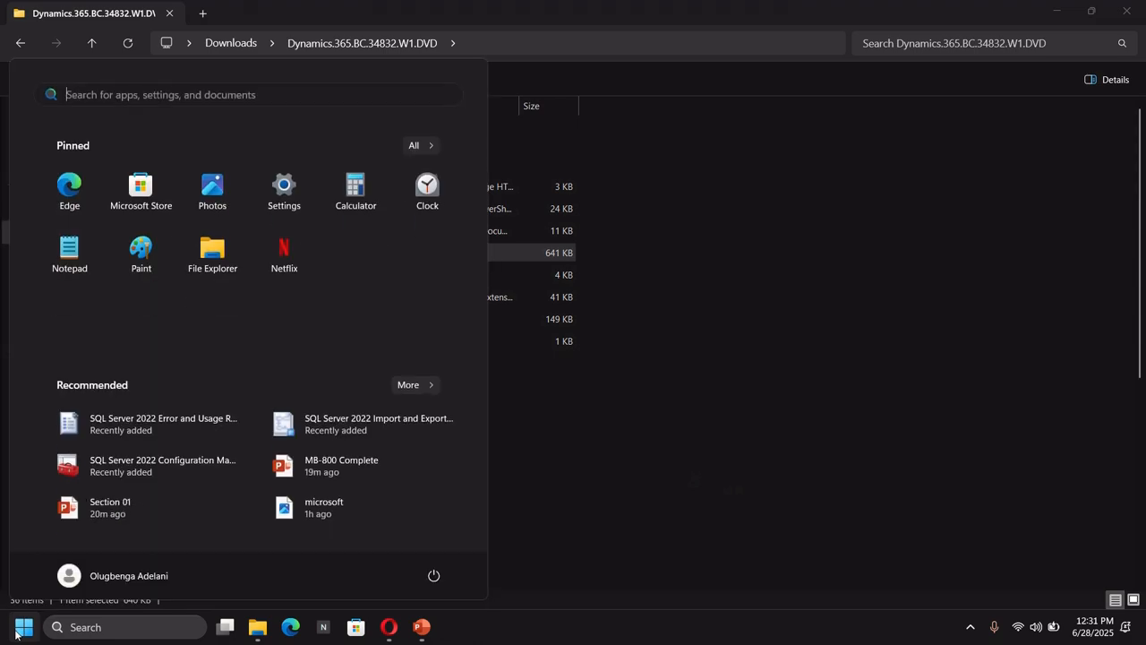
click(417, 146)
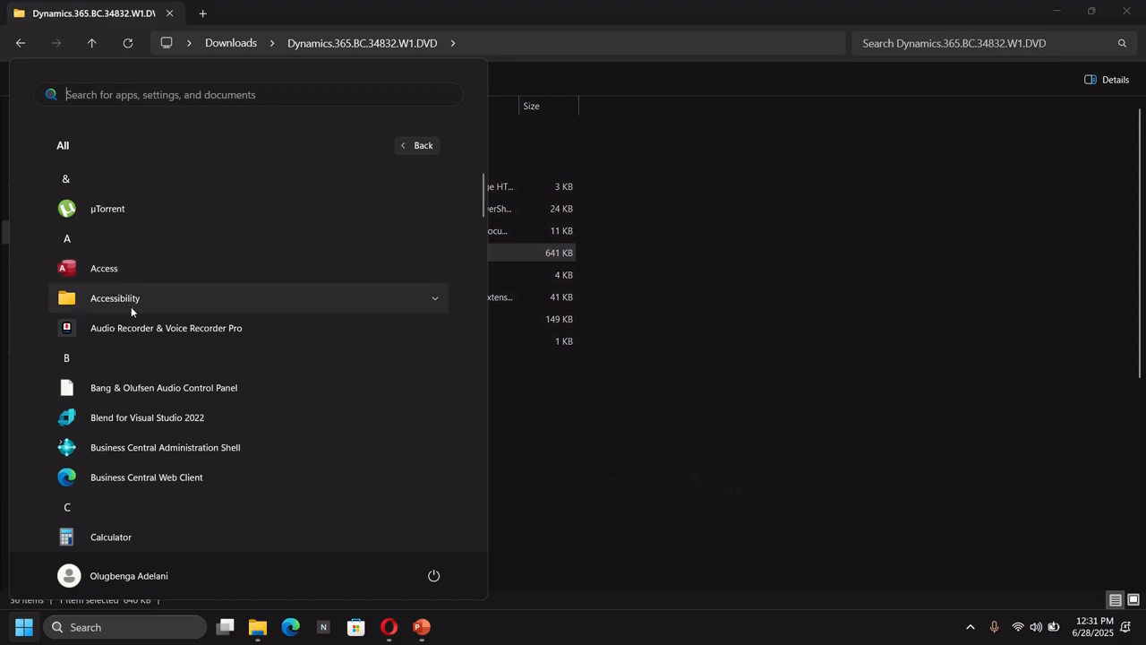
scroll(130, 307, down, 1)
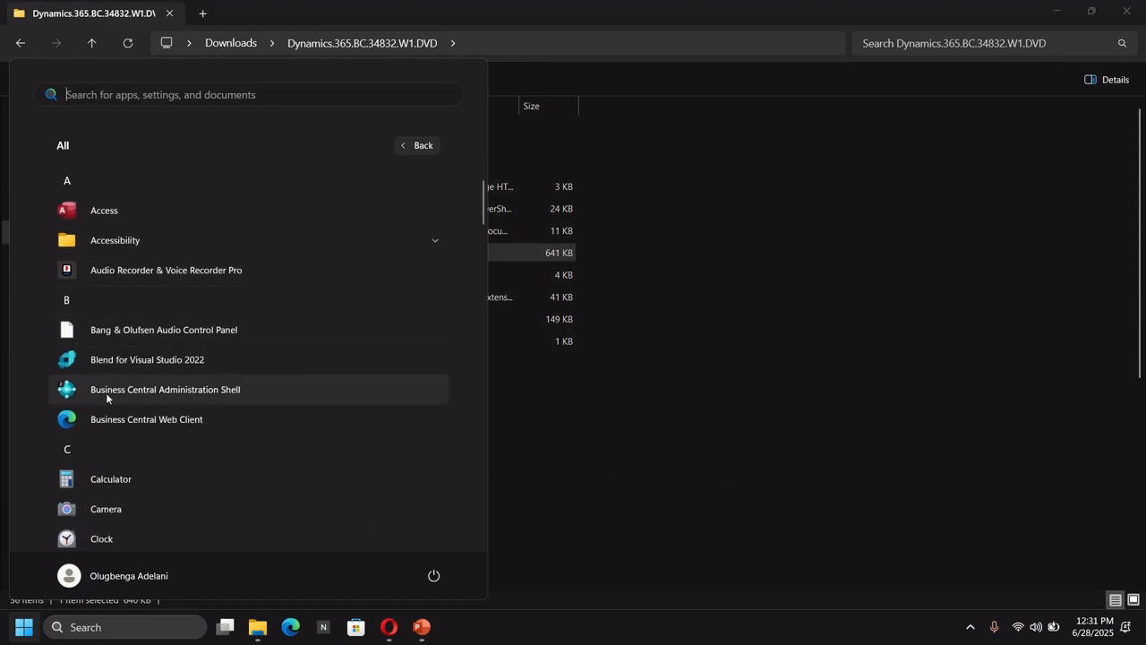
scroll(105, 401, down, 1)
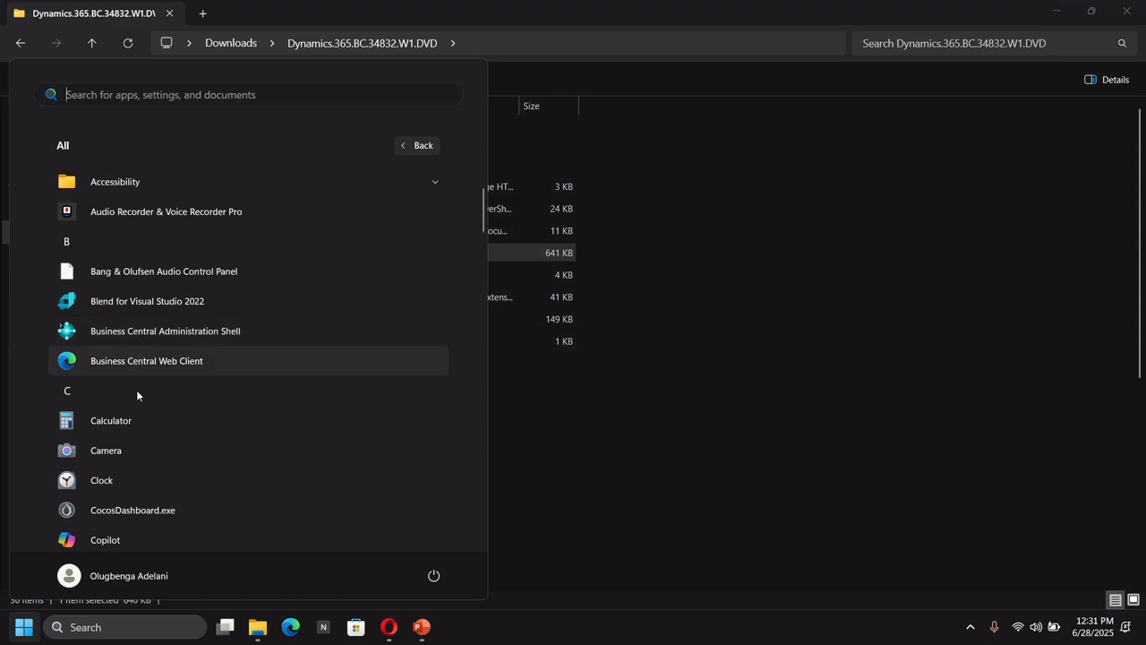
right_click(164, 333)
mouse_move(197, 373)
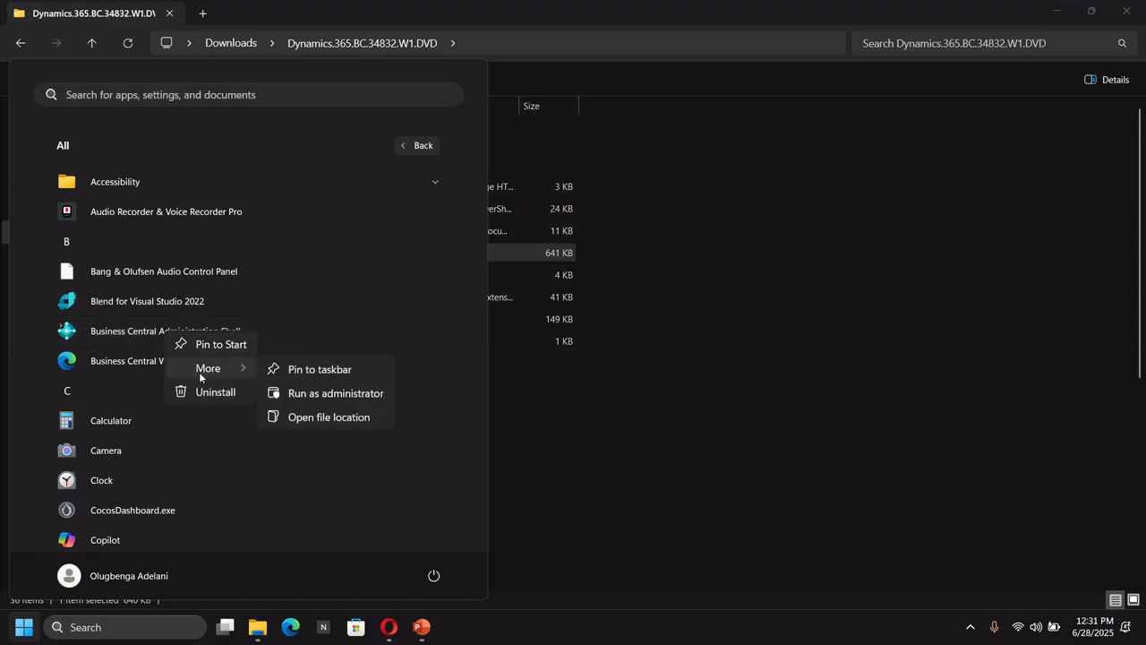
click(335, 394)
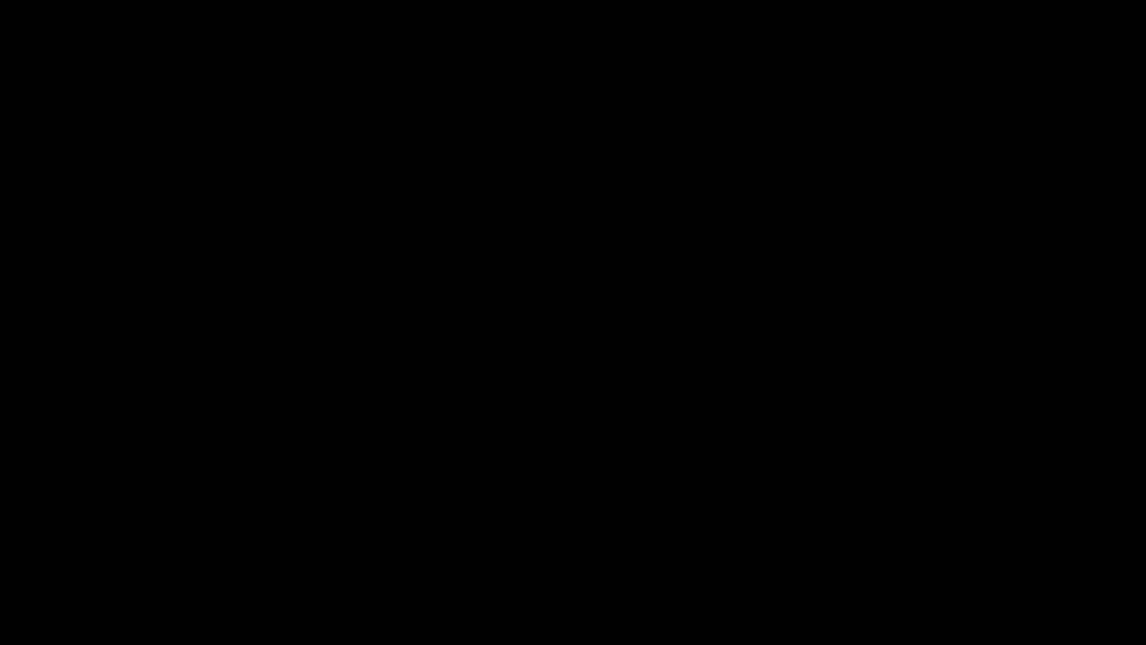
click(485, 431)
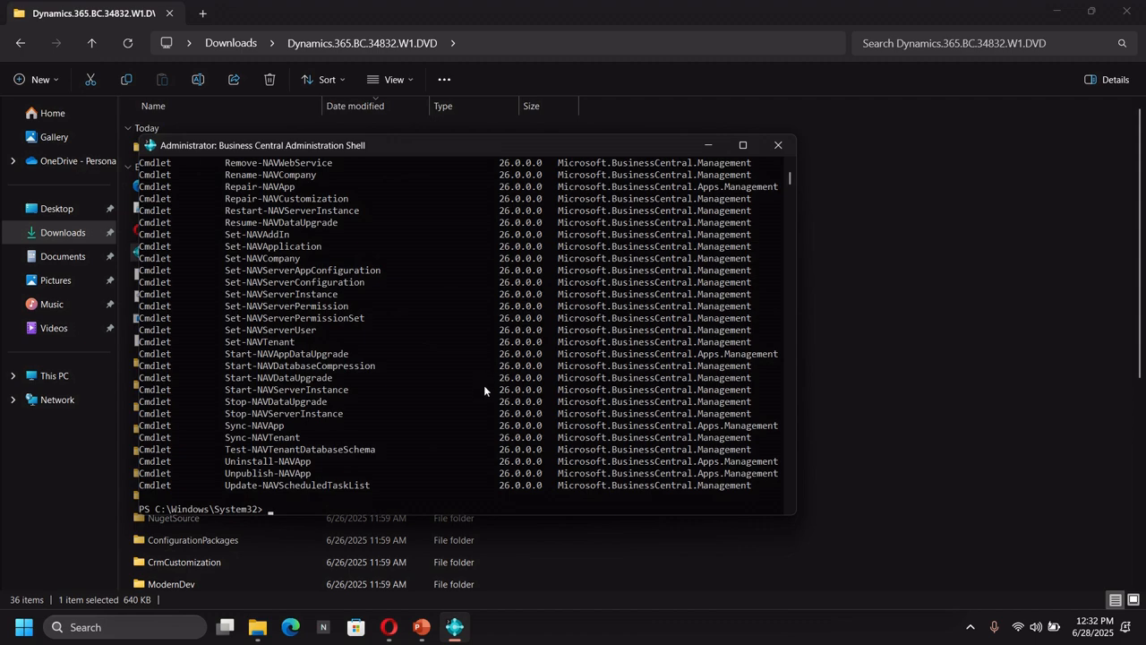
Run exit to close the administration shell
text(exist)
key(BackSpace)
text(t)
key(Return)
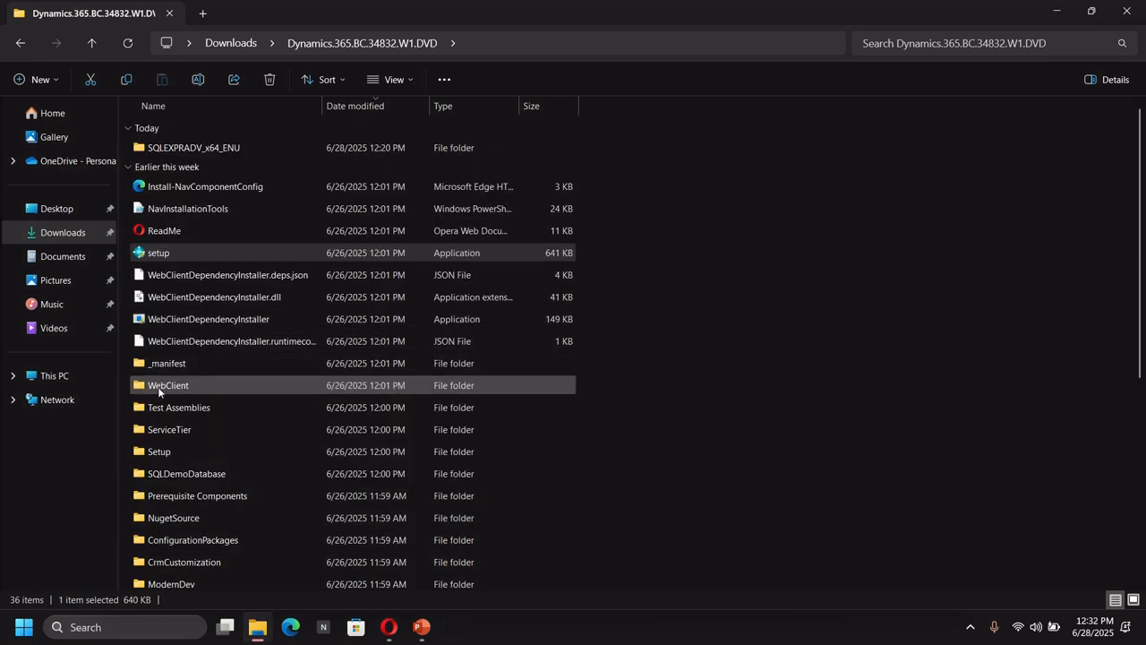
Open the Business Central Web Client from the Start menu's app list and dismiss the browser's restore pages prompt
click(23, 627)
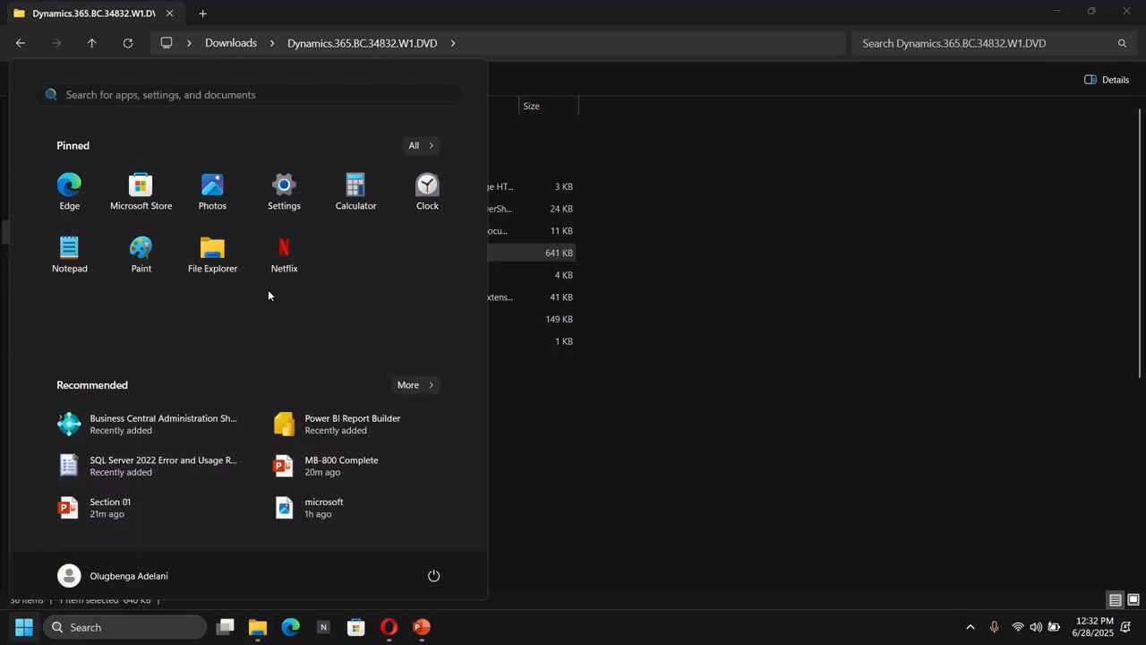
click(429, 149)
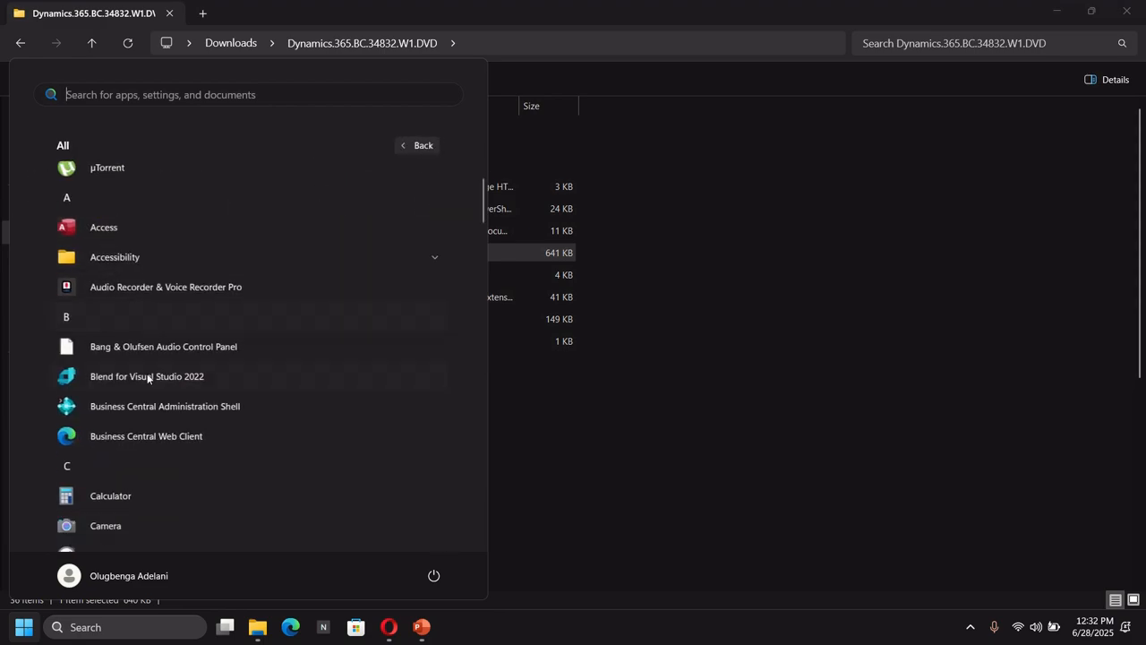
scroll(121, 453, down, 1)
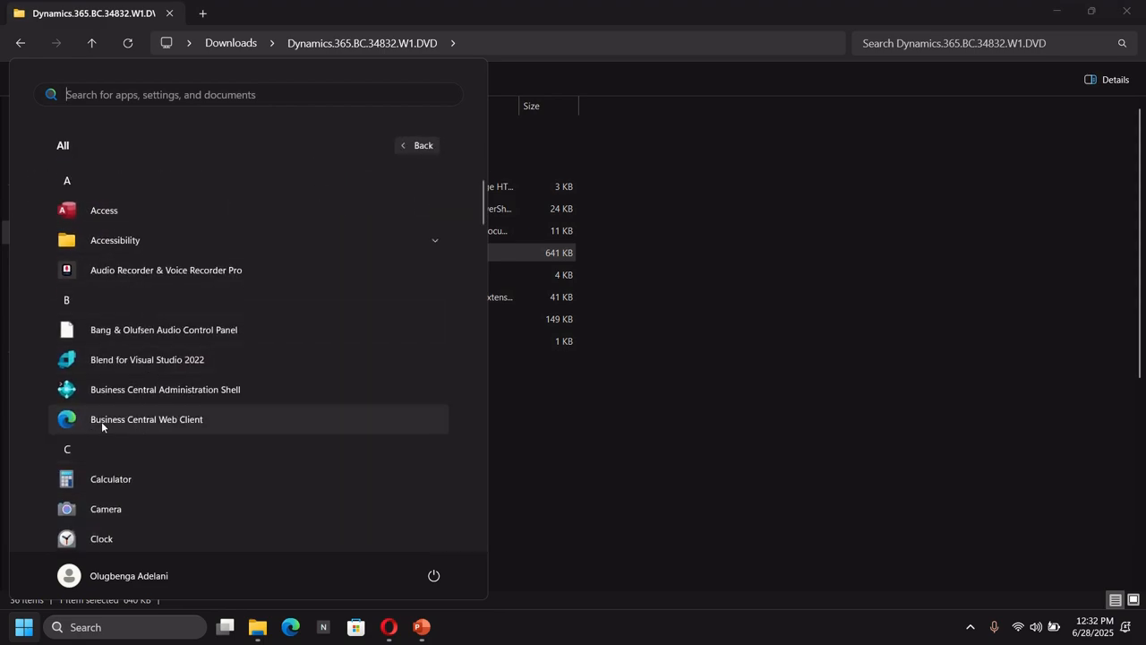
click(162, 421)
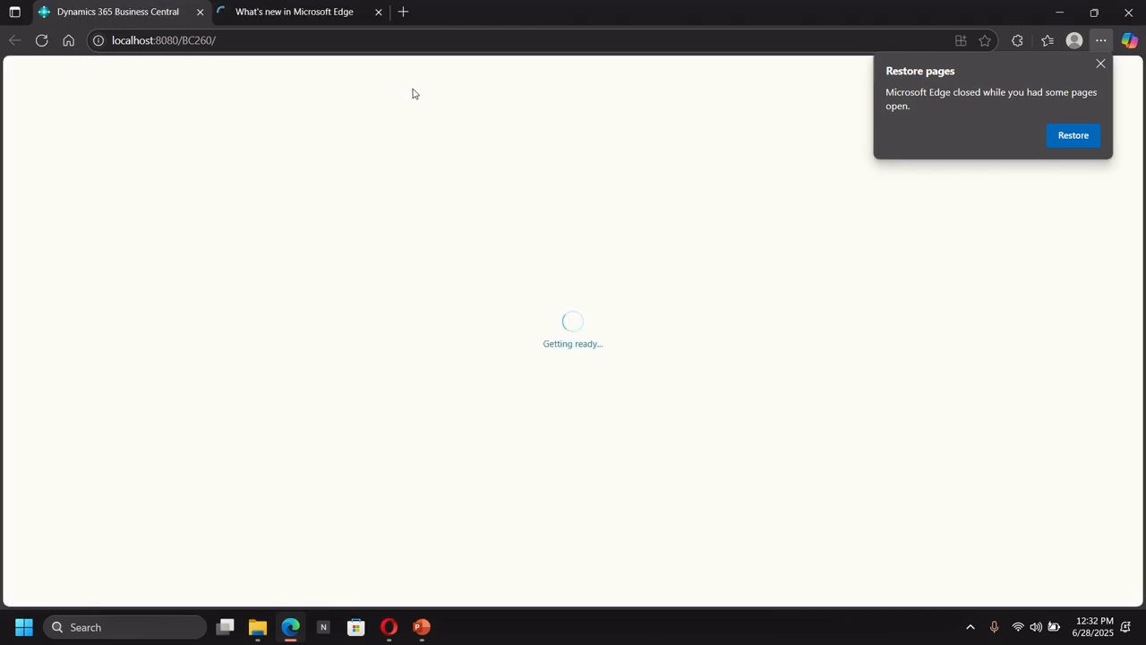
click(1100, 64)
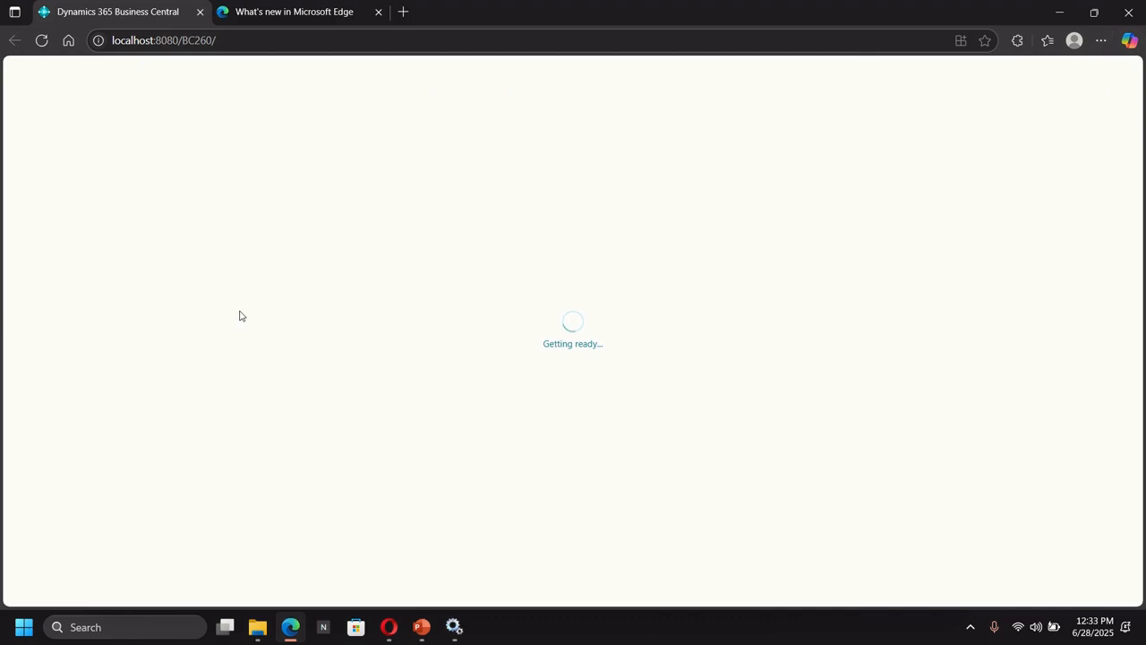